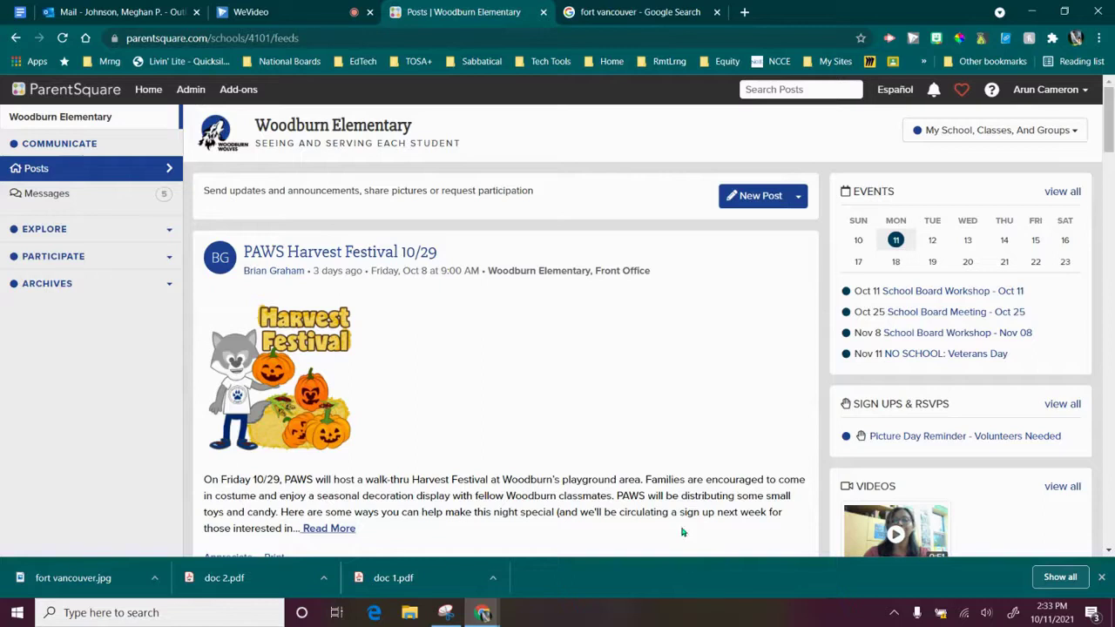
- Start a new post with the subject "Field Trip to Fort Vancouver"
click(754, 196)
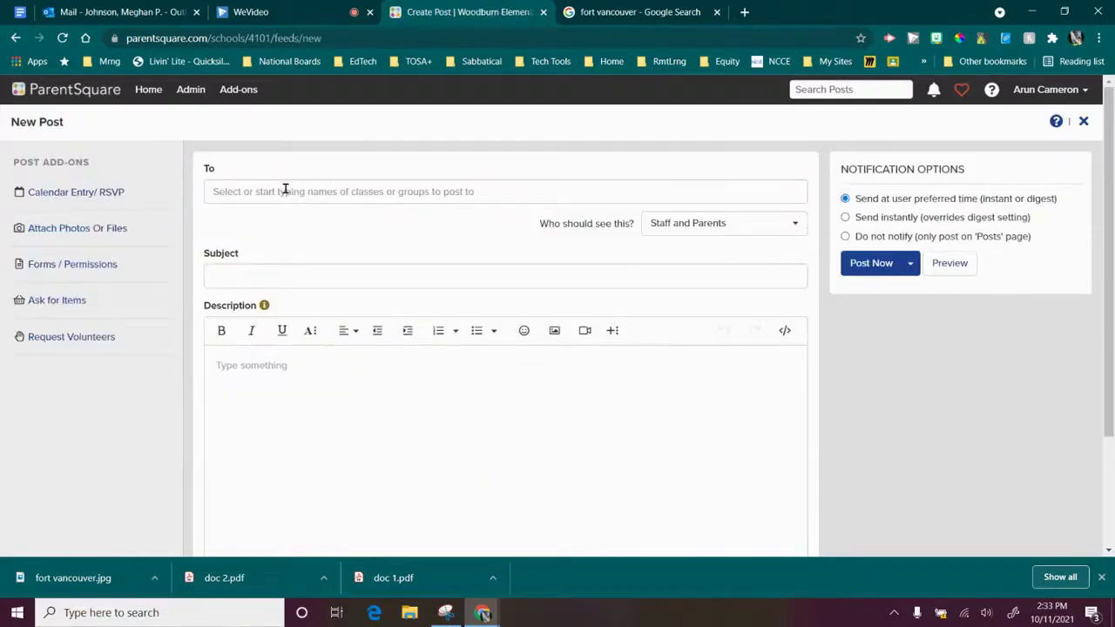
click(291, 272)
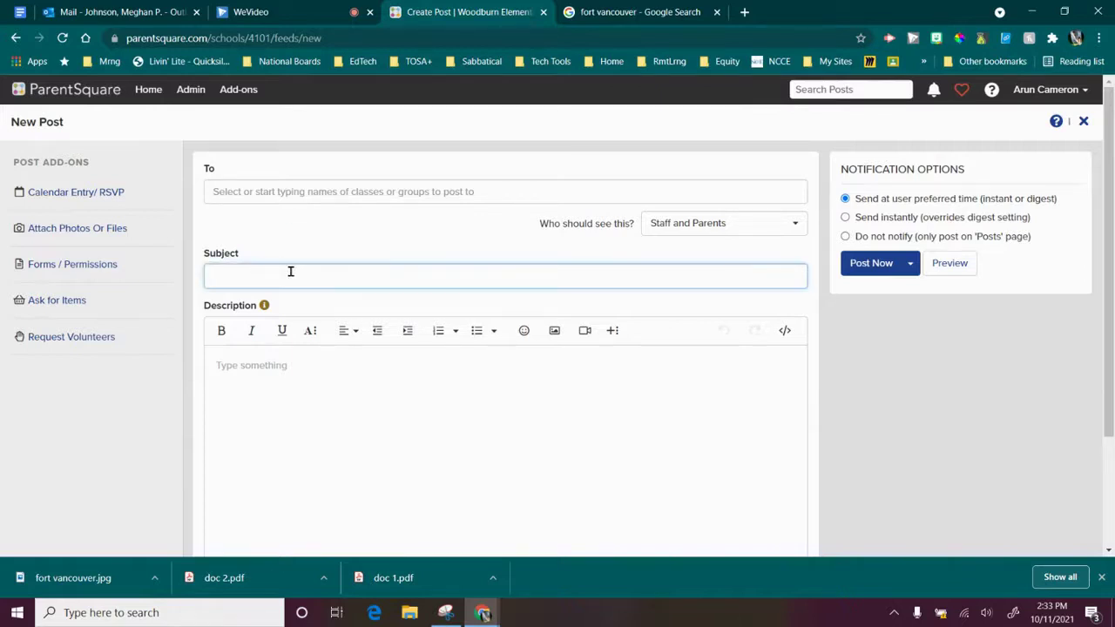
text(Field Trip to Fort Vancouver)
- Fill the description with a centered Fort Vancouver picture and text covering the 10/29/21 trip, permission slip due 10/22, school sack lunch option and 5 volunteers
click(554, 330)
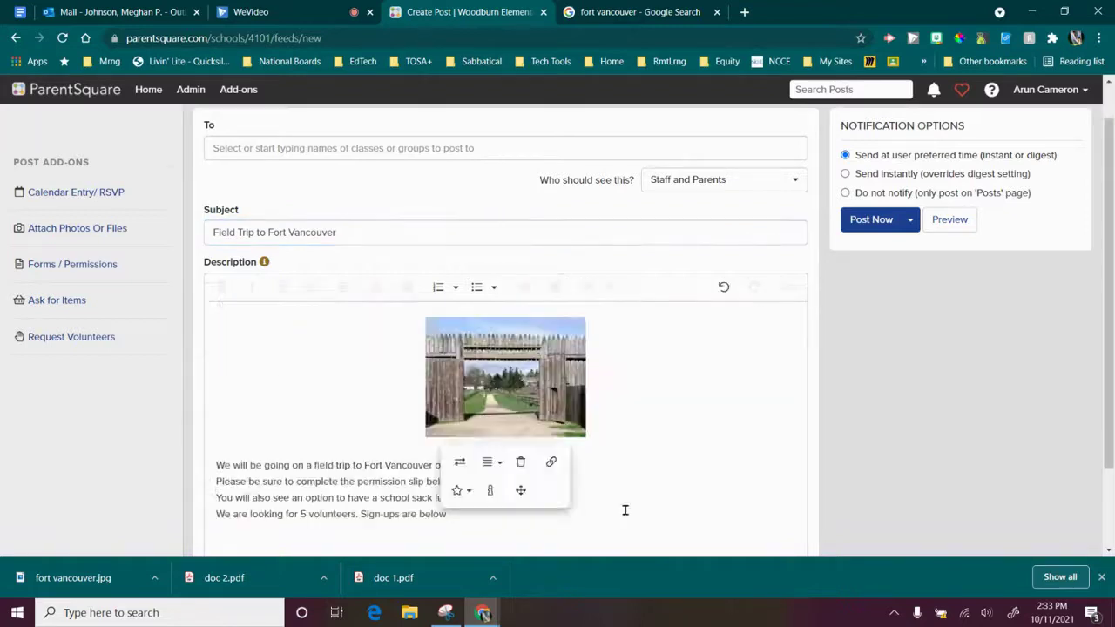
click(625, 510)
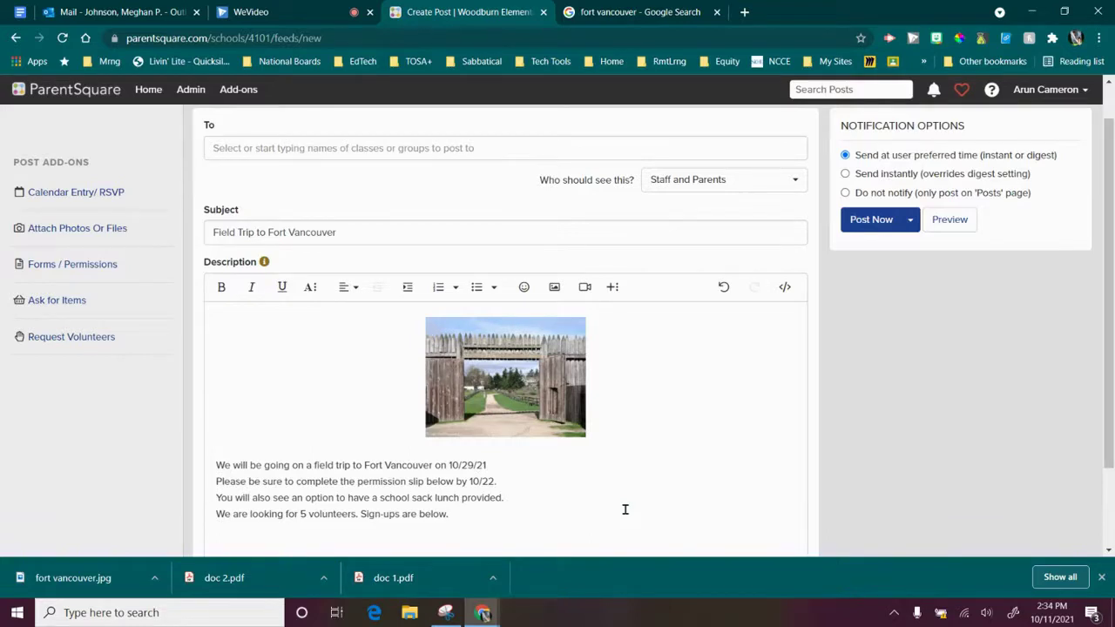
scroll(625, 510, down, 1)
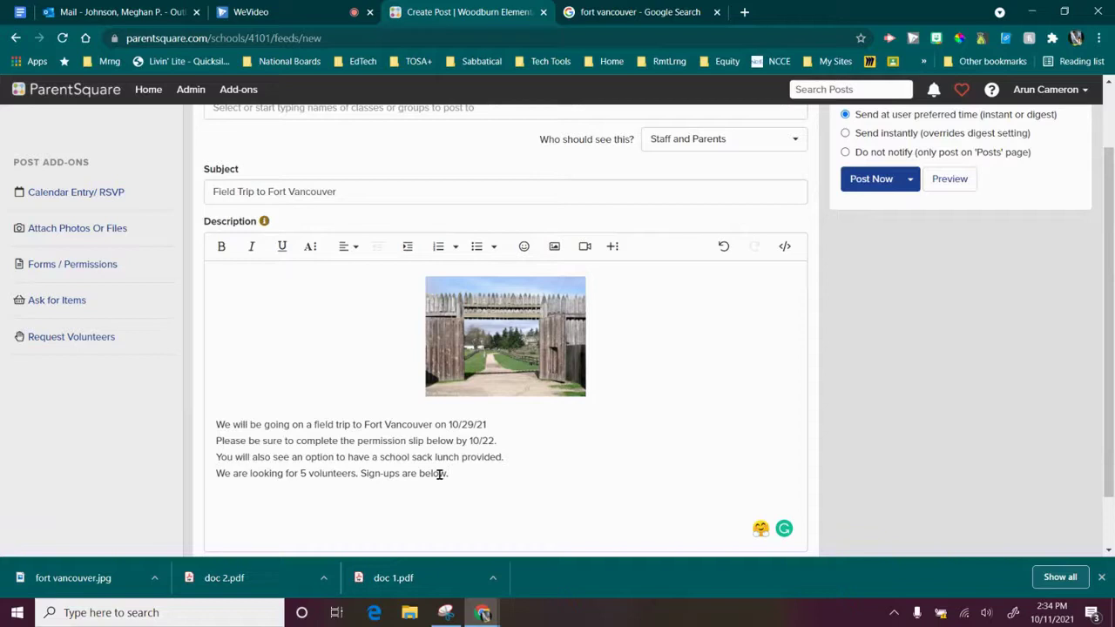
scroll(440, 474, up, 2)
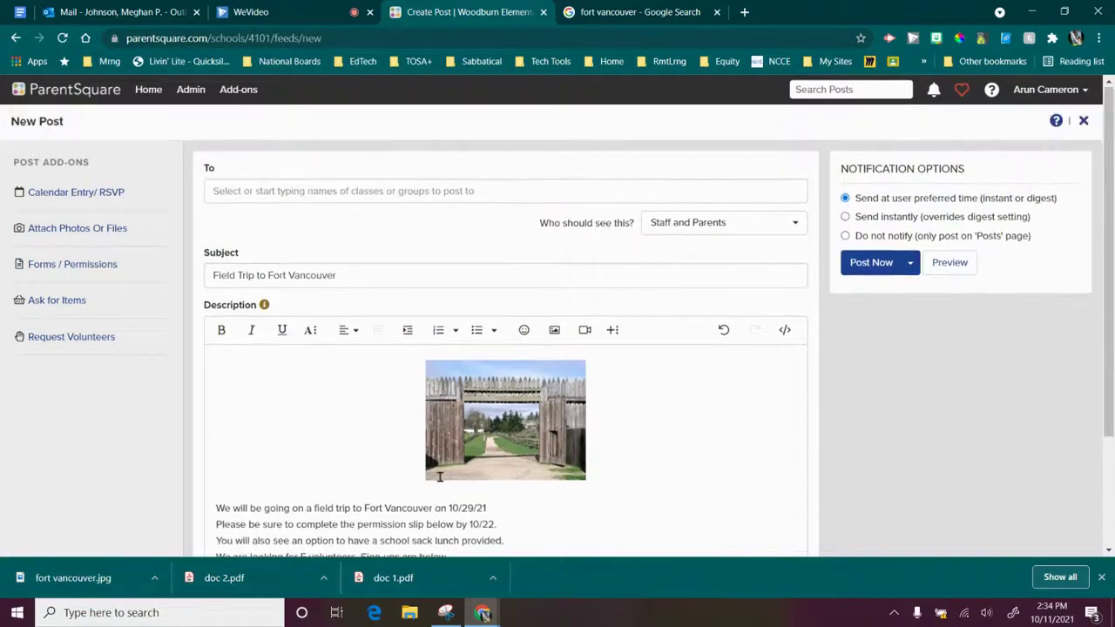
scroll(440, 475, down, 4)
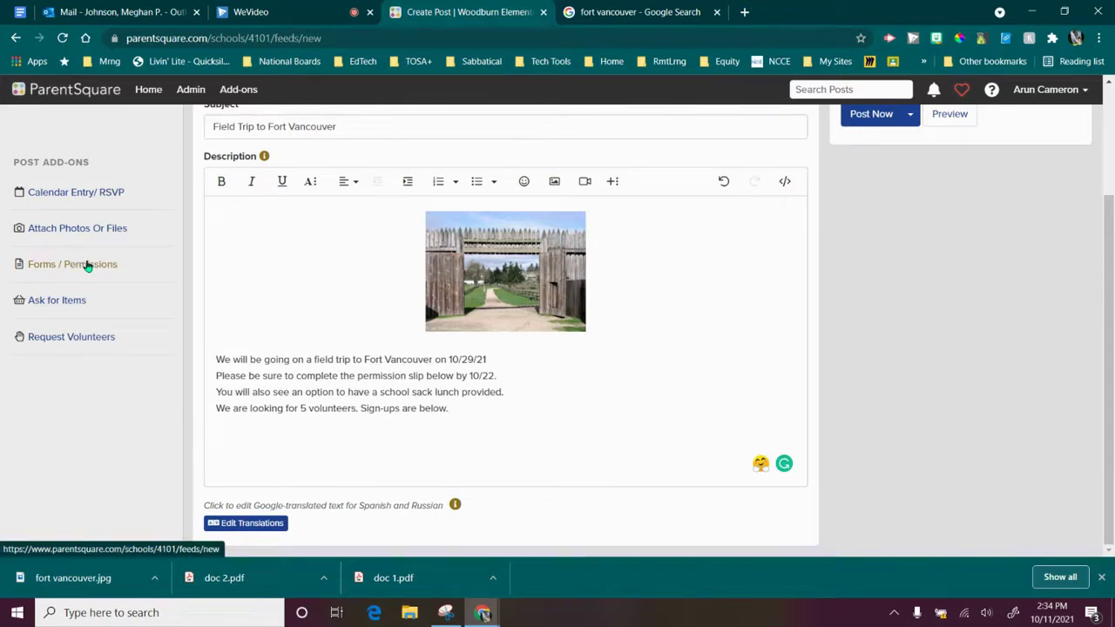
- Add a permission form to be completed by 2021-10-22 that requires a signature for giving permission to the child
click(76, 266)
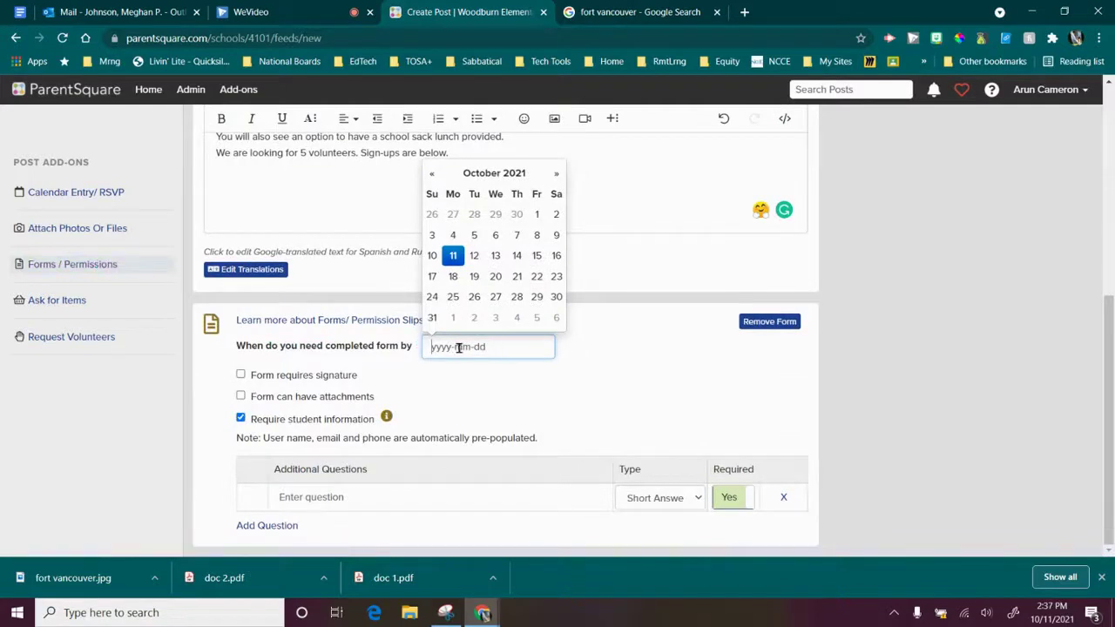
click(537, 276)
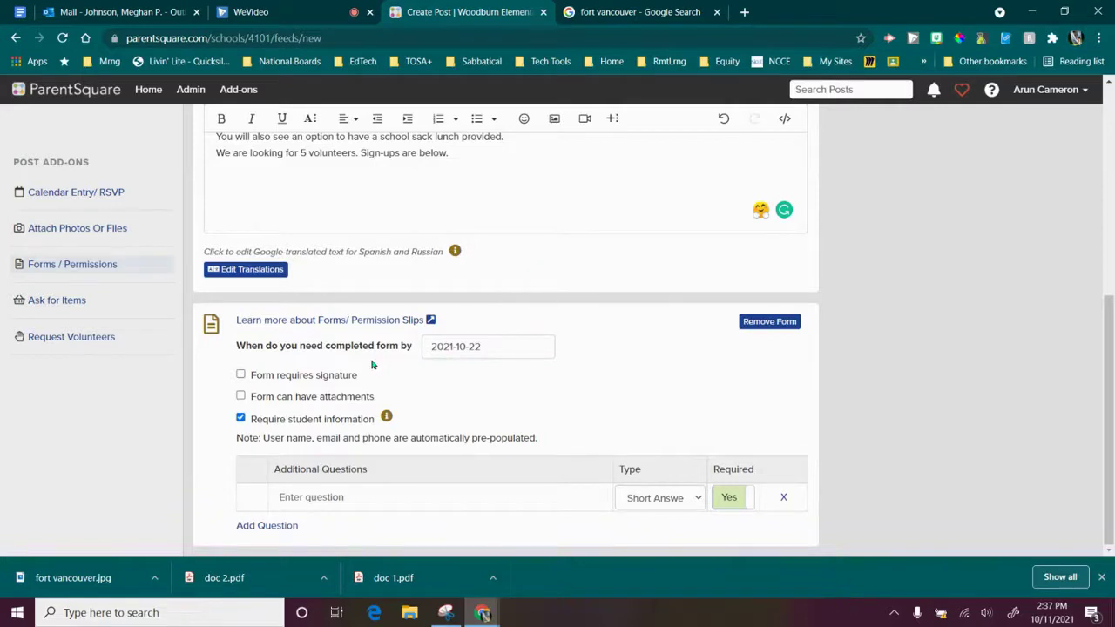
click(242, 375)
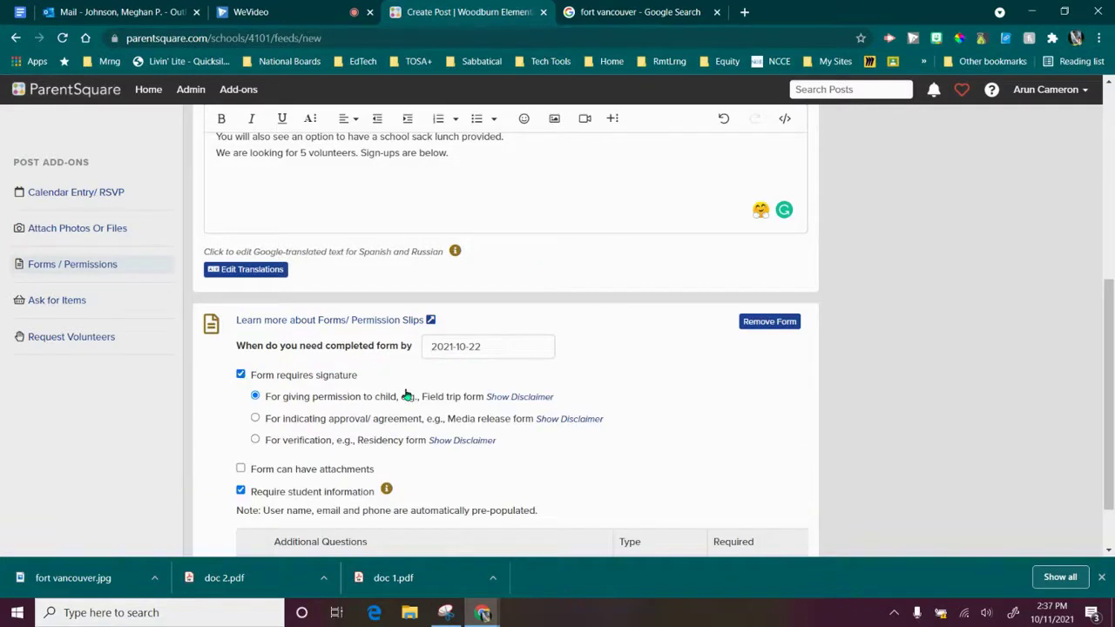
- Enter the additional form question "Does your student need a lunch from school for the field trip?"
scroll(405, 394, down, 1)
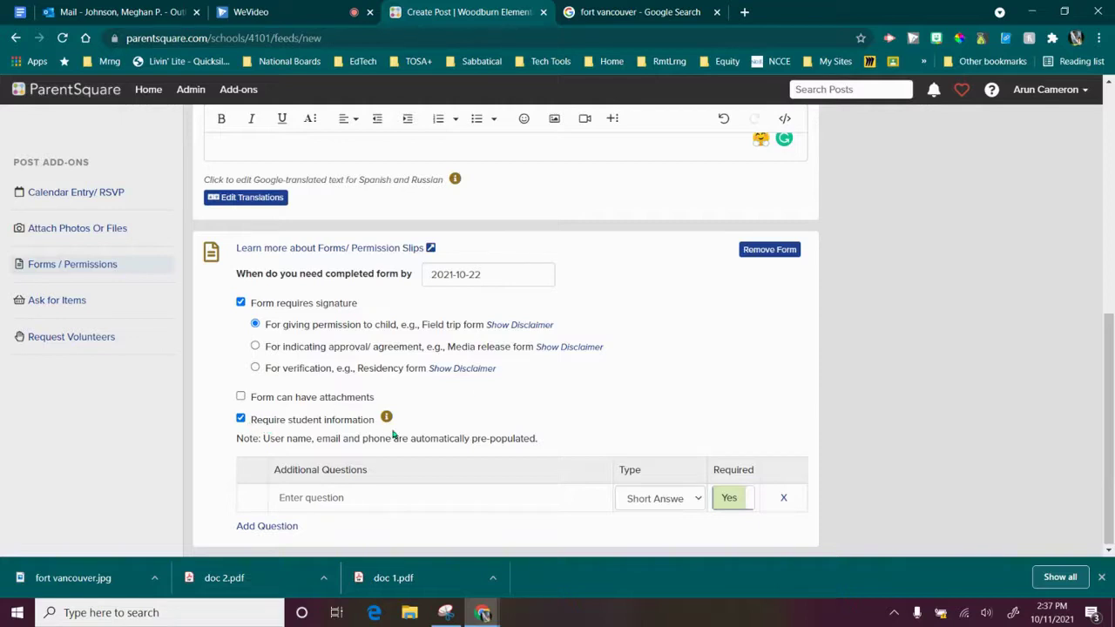
click(405, 492)
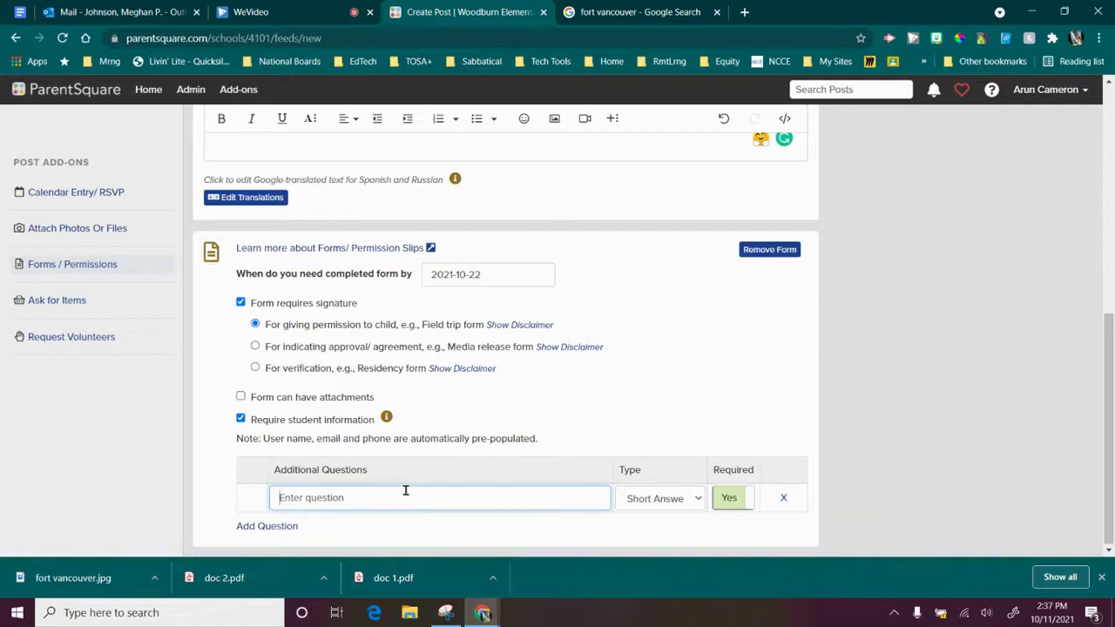
text(Does your student need a lunch from school for the field trip?)
- Make the lunch question Select One, with a Yes choice for a school sack lunch and a No choice for bringing a cold lunch
click(696, 502)
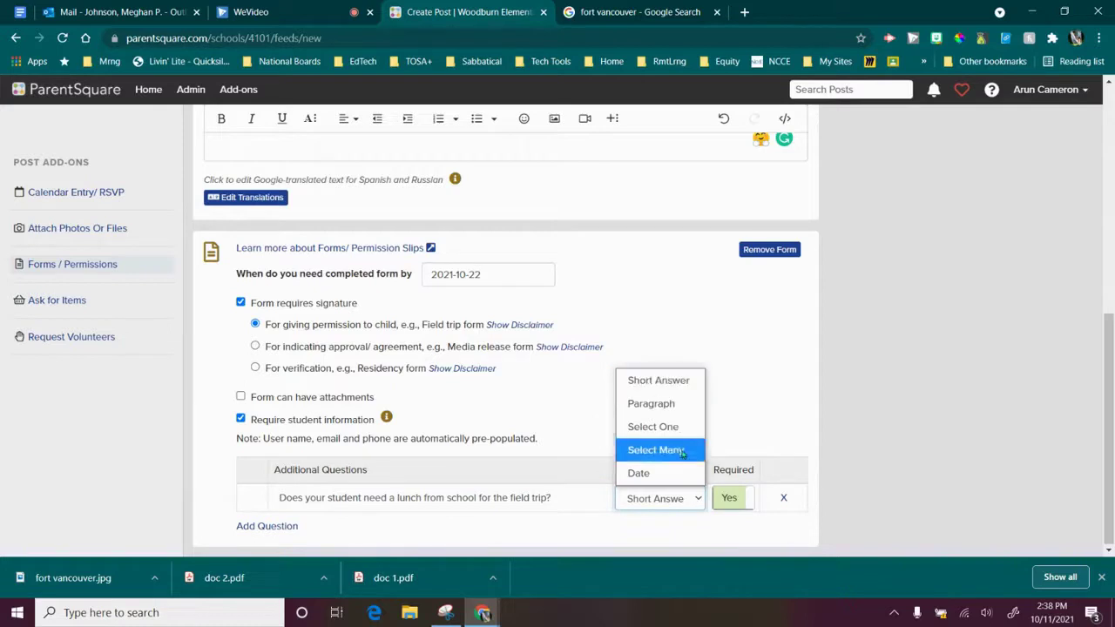
click(680, 438)
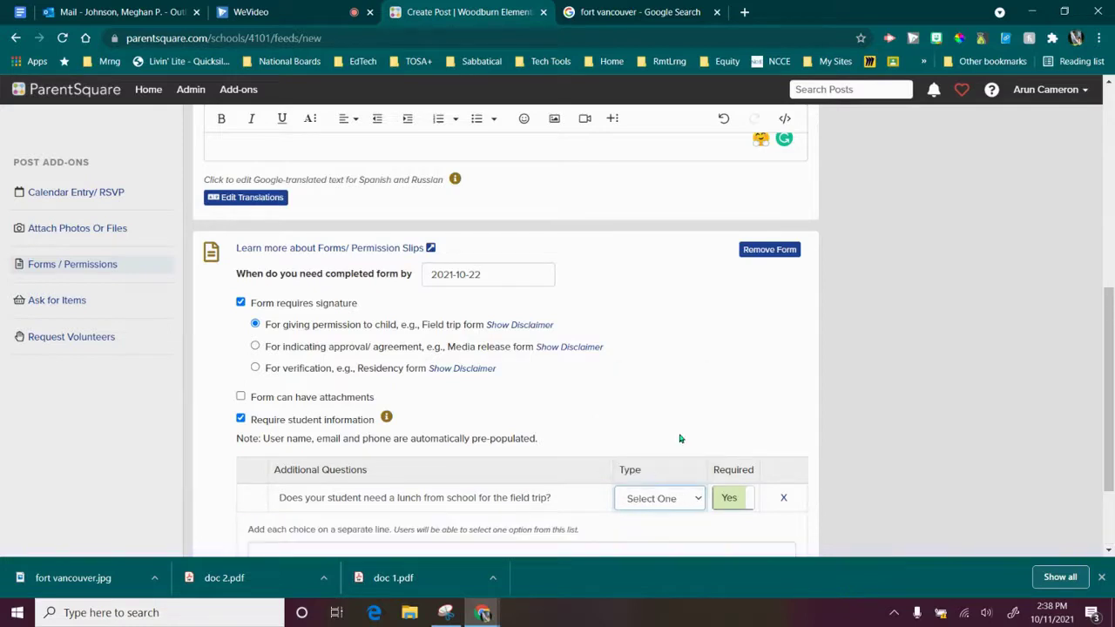
click(592, 540)
text(Yes, my student needs a sack lunch from school. No, I will be sure my student has a cold lunch for the day of the field trip.)
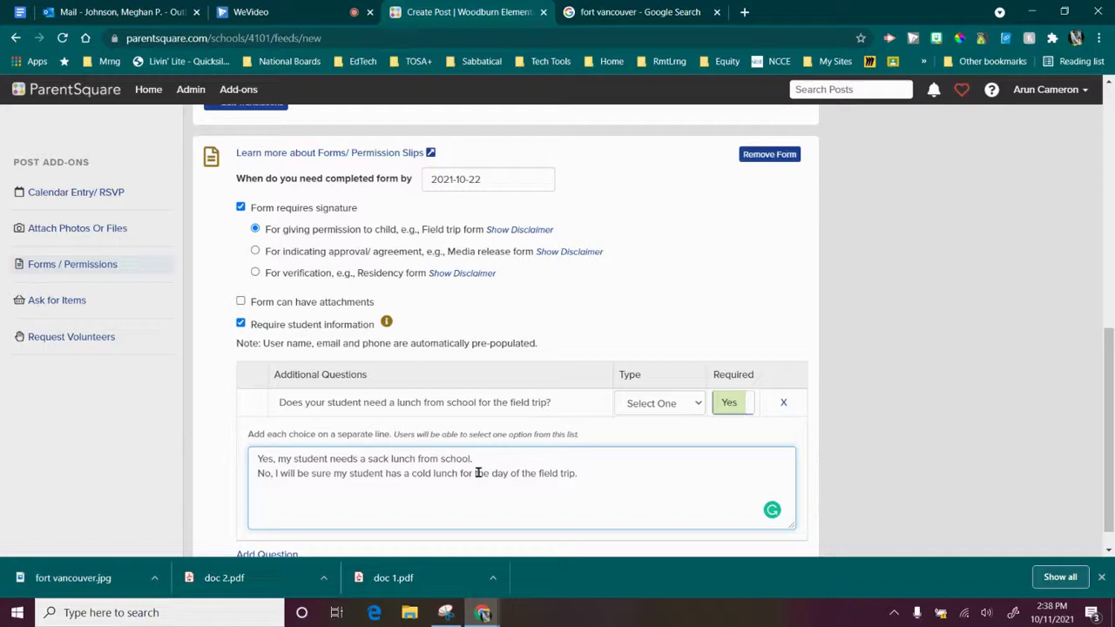
- Add a volunteer request with the task "Chaperon Fort Vancouver Field Trip for 10/29/21" from 09:00 AM to 03:00 PM, 5 people needed
scroll(470, 471, down, 1)
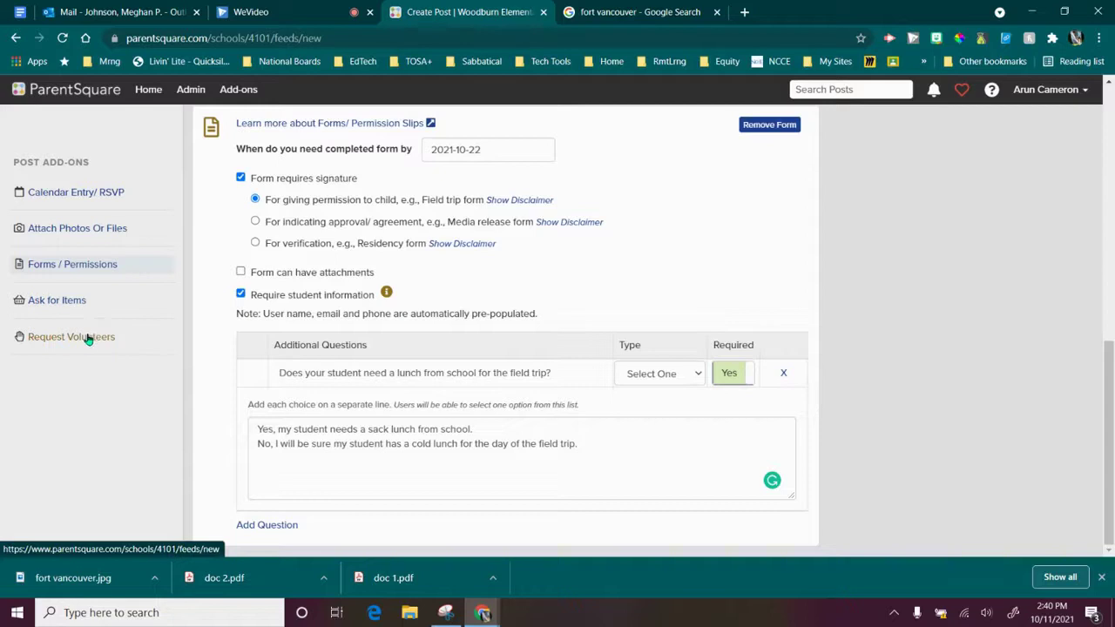
click(87, 340)
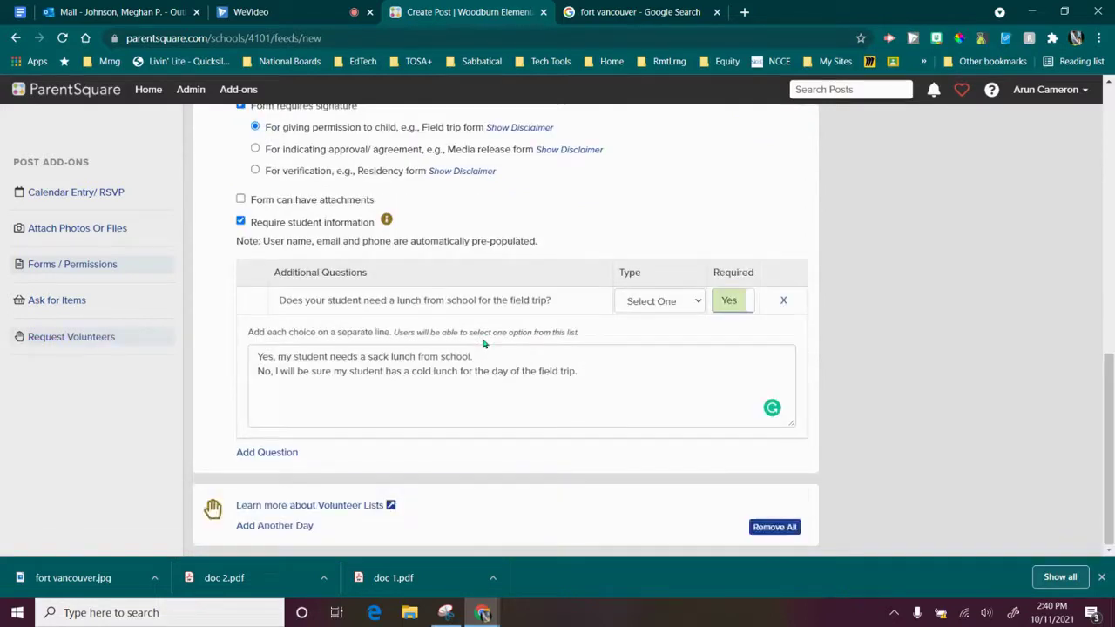
click(288, 526)
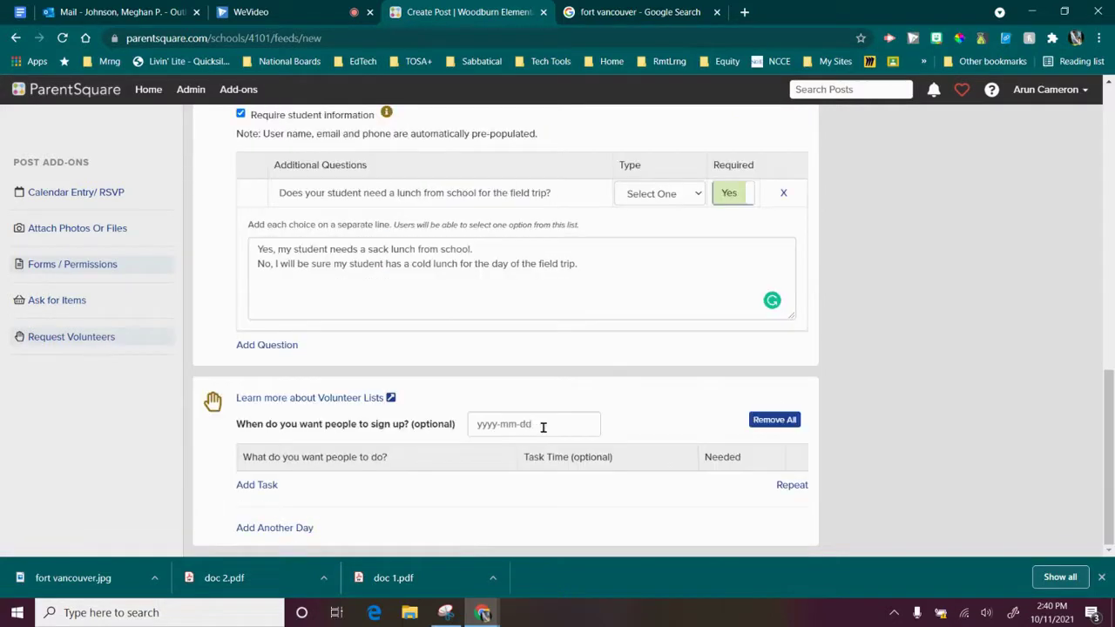
click(265, 485)
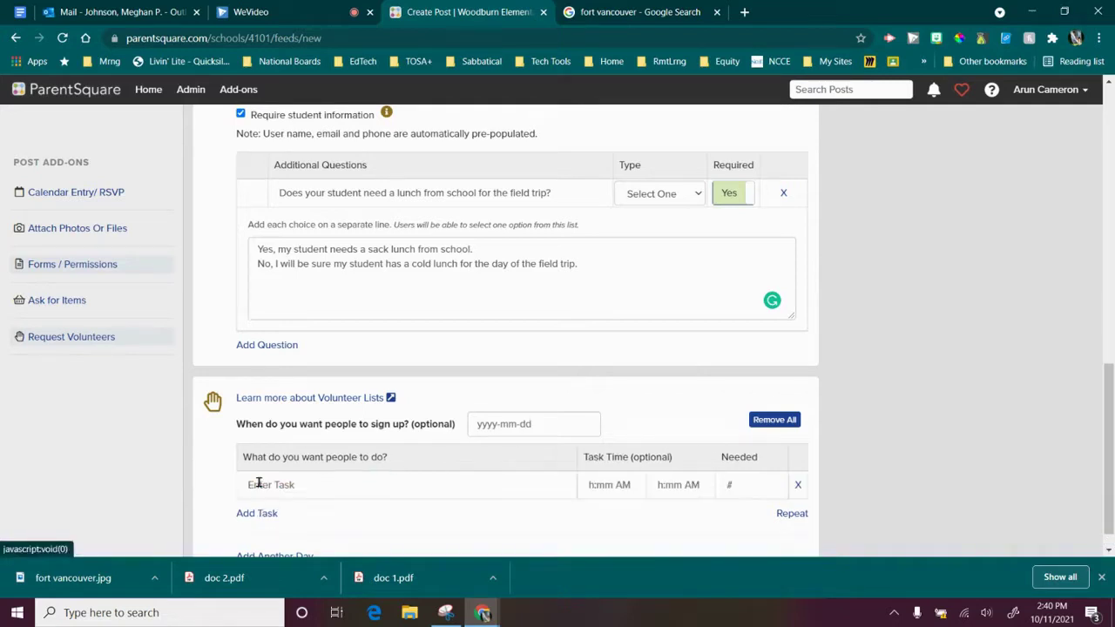
click(291, 485)
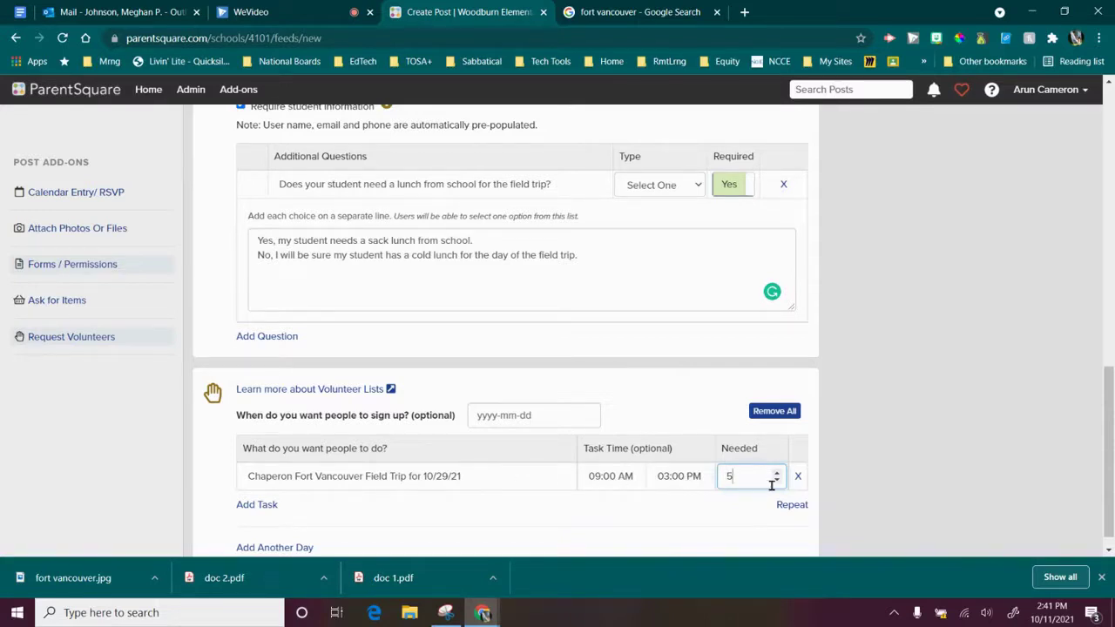
- Add a calendar entry for October 22 at 9:00 AM to the post
click(102, 197)
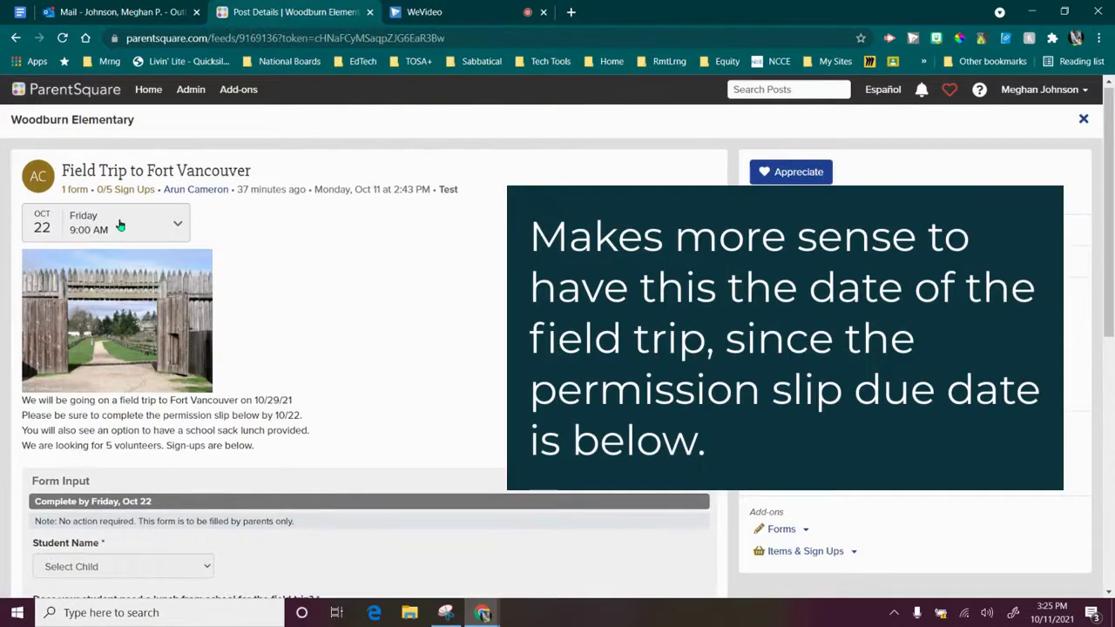
- Review the published field trip post, including the add-to-calendar choices for its date and the permission form
click(120, 225)
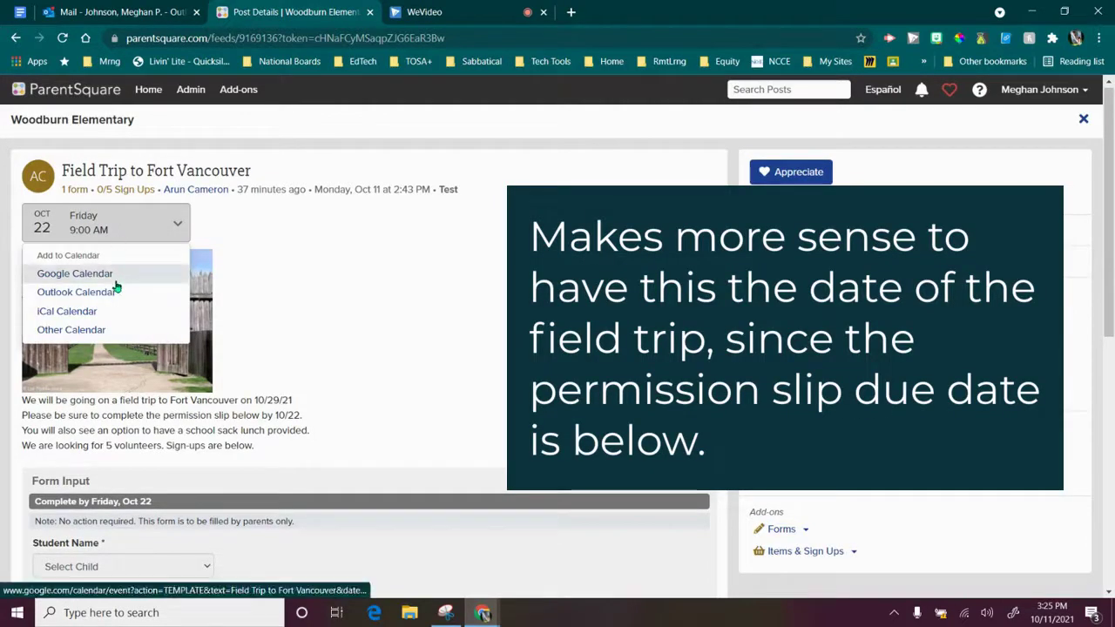
click(343, 349)
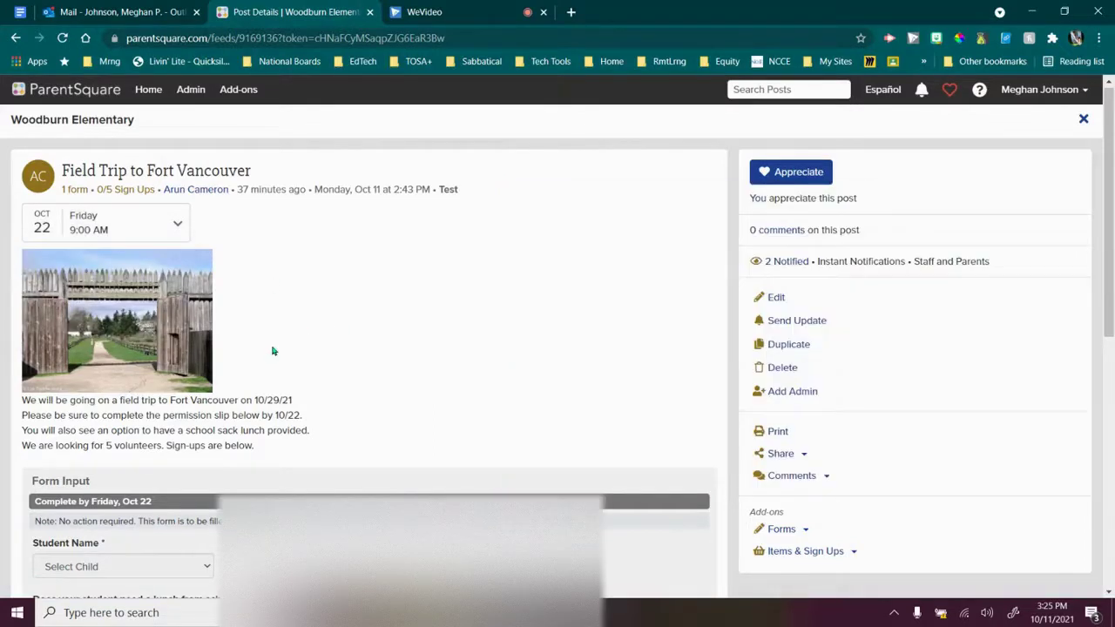
scroll(272, 353, down, 2)
scroll(273, 338, down, 2)
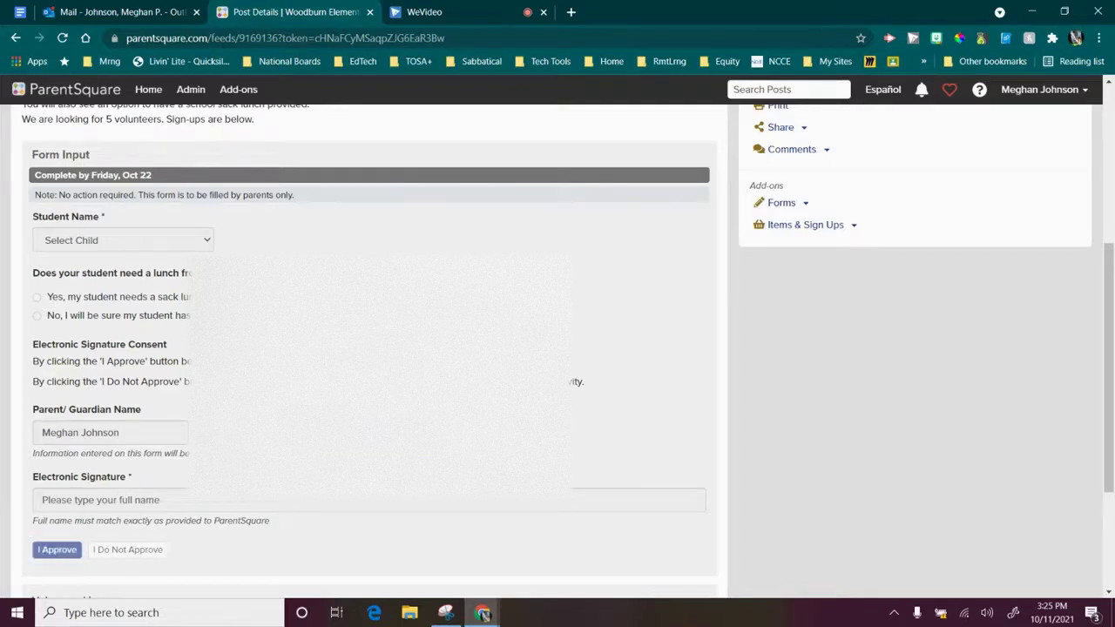
- Sign up for 2 spots on the "Chaperon Fort Vancouver Field Trip for 10/29/21" task with the note "xlajsdlfjas;ldfj"
scroll(370, 349, down, 3)
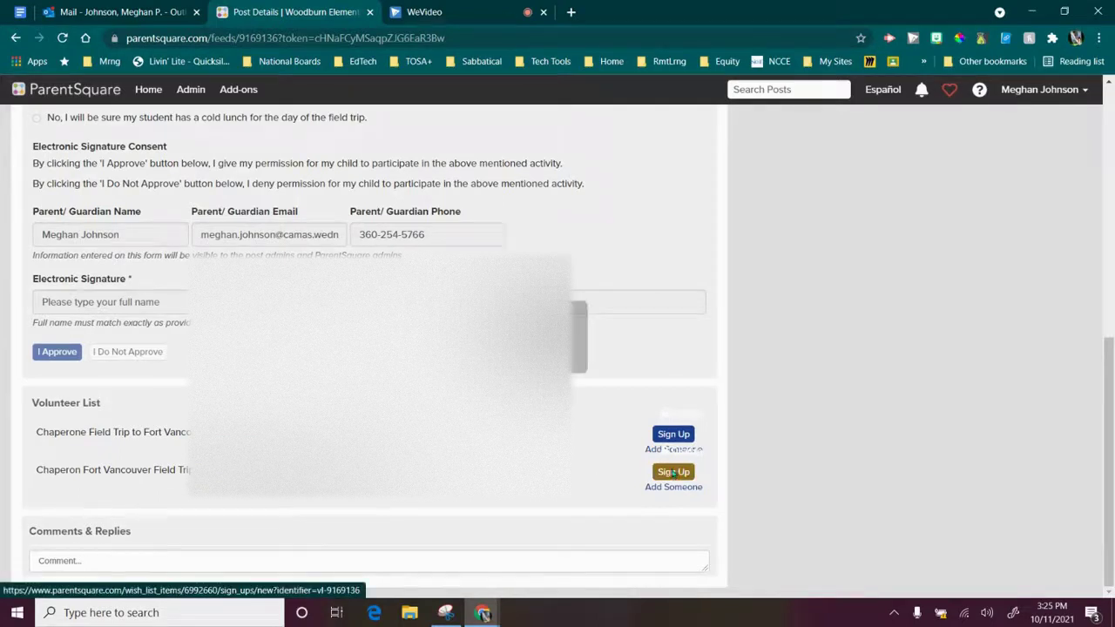
click(674, 471)
click(409, 178)
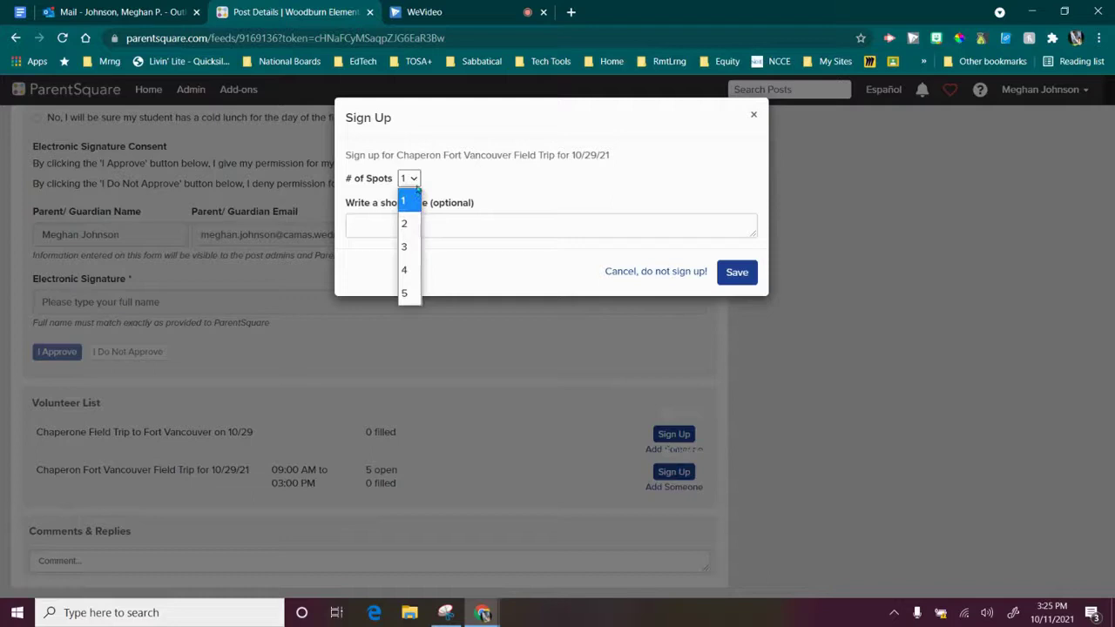
click(410, 218)
click(413, 217)
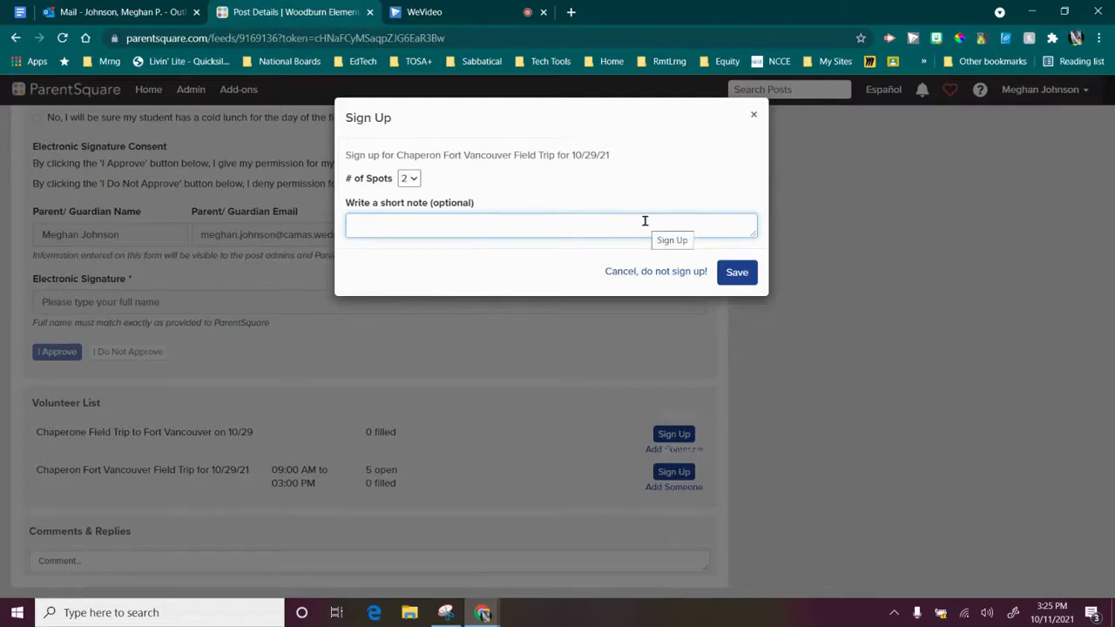
text(xlajsdlfjas;ldfj)
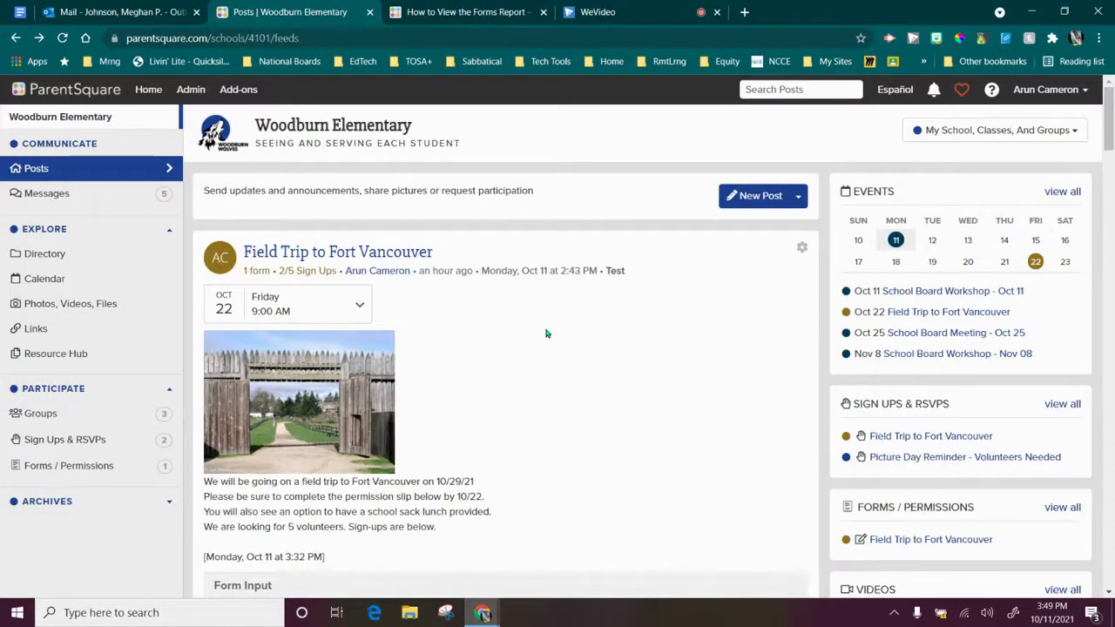
- Check the volunteer list in the Field Trip to Fort Vancouver post and view the report for its forms
scroll(547, 333, down, 5)
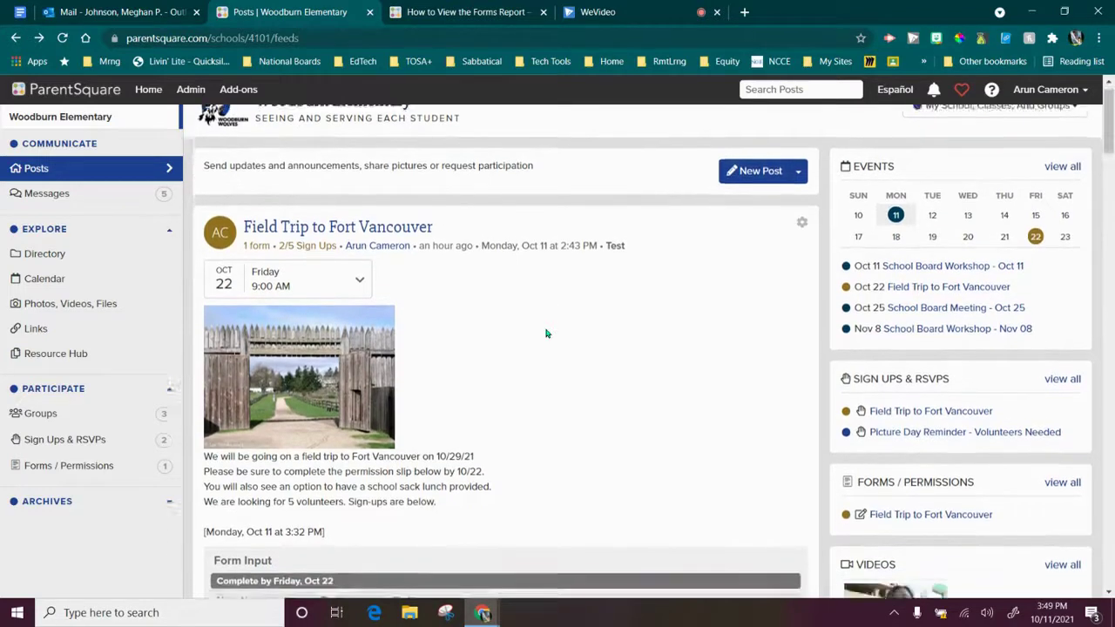
scroll(547, 334, down, 3)
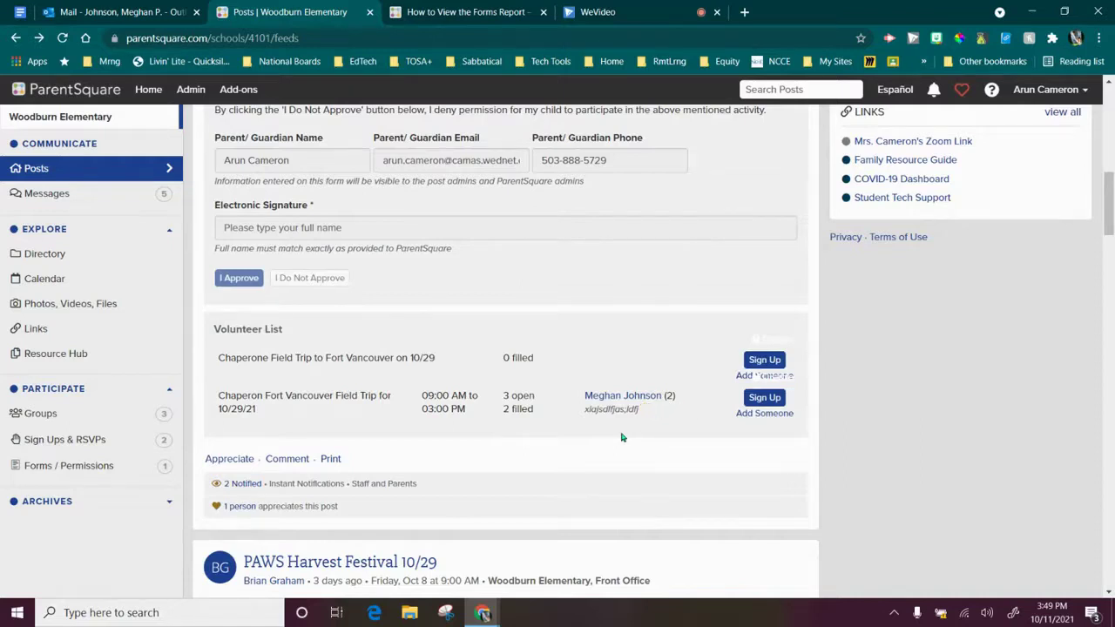
scroll(622, 437, up, 3)
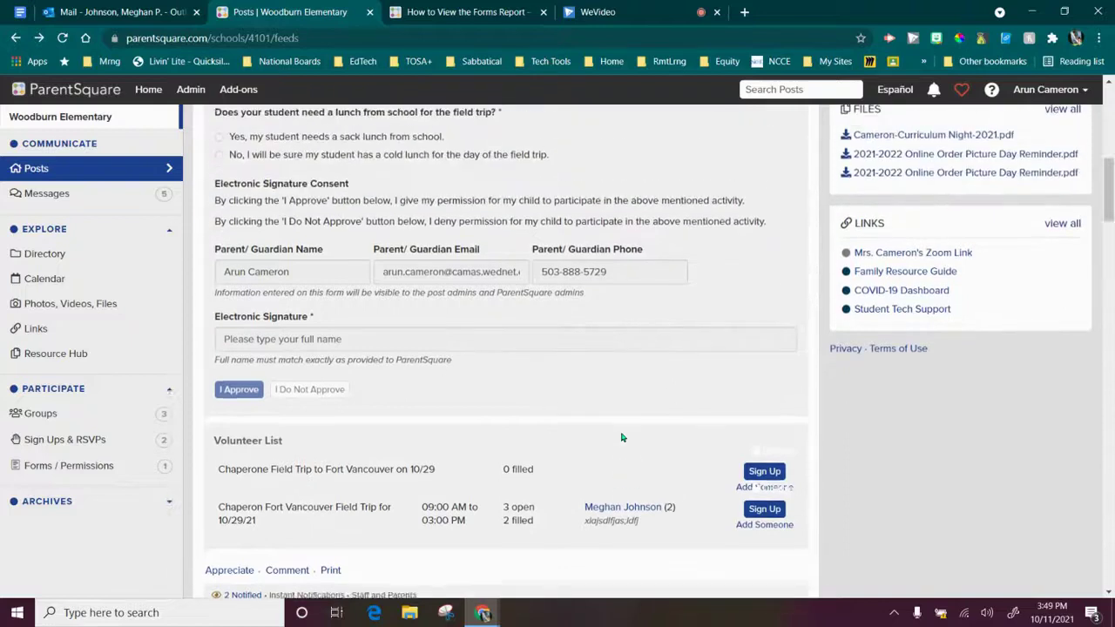
scroll(622, 438, up, 5)
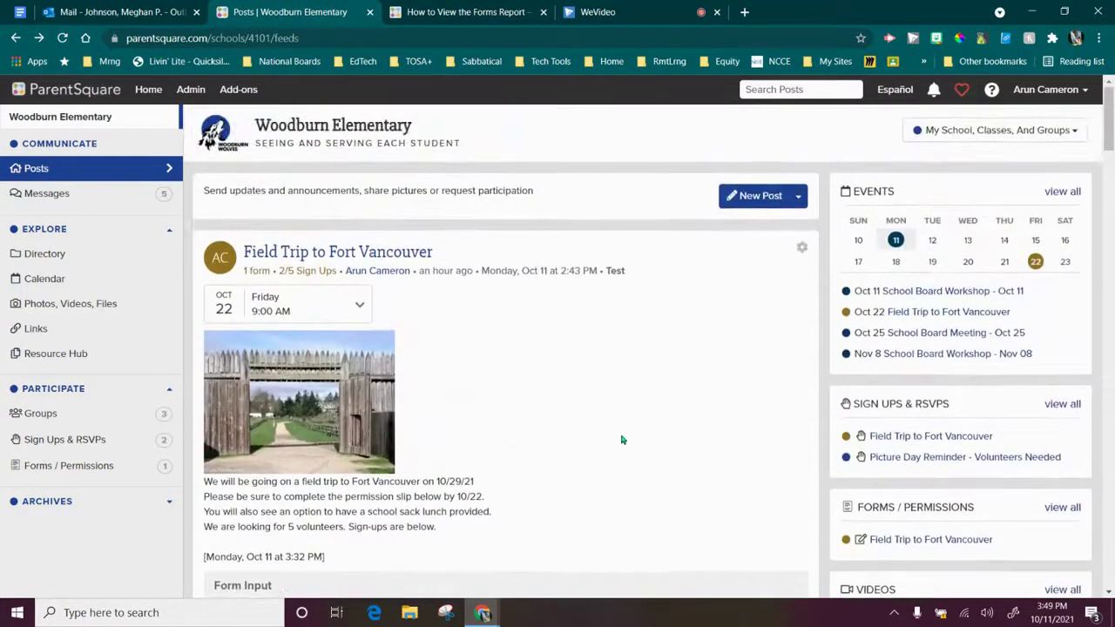
click(802, 249)
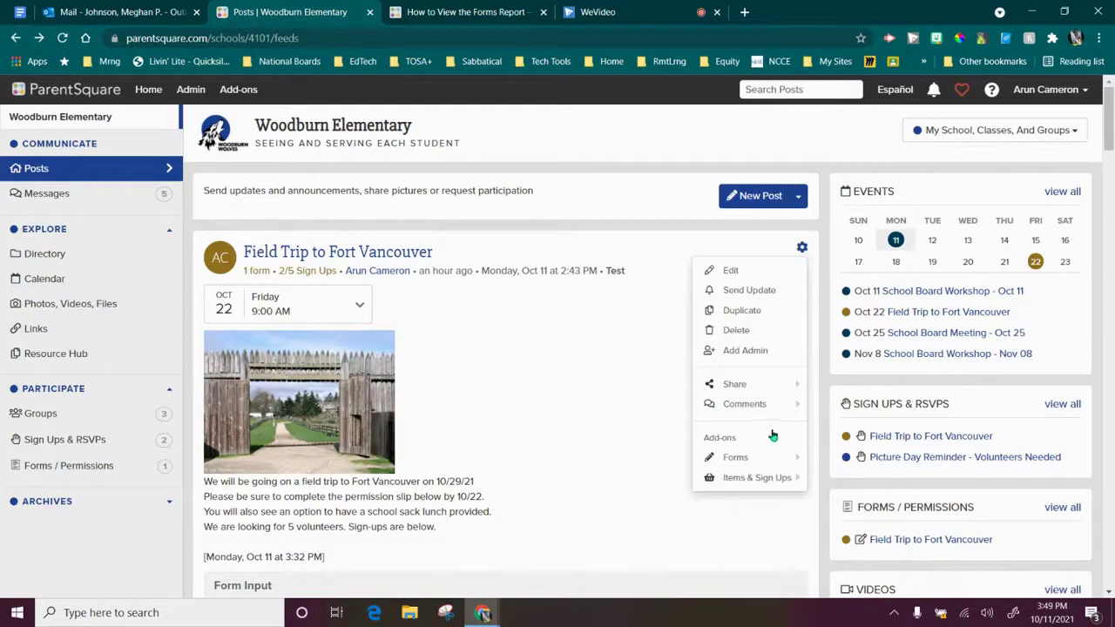
mouse_move(738, 463)
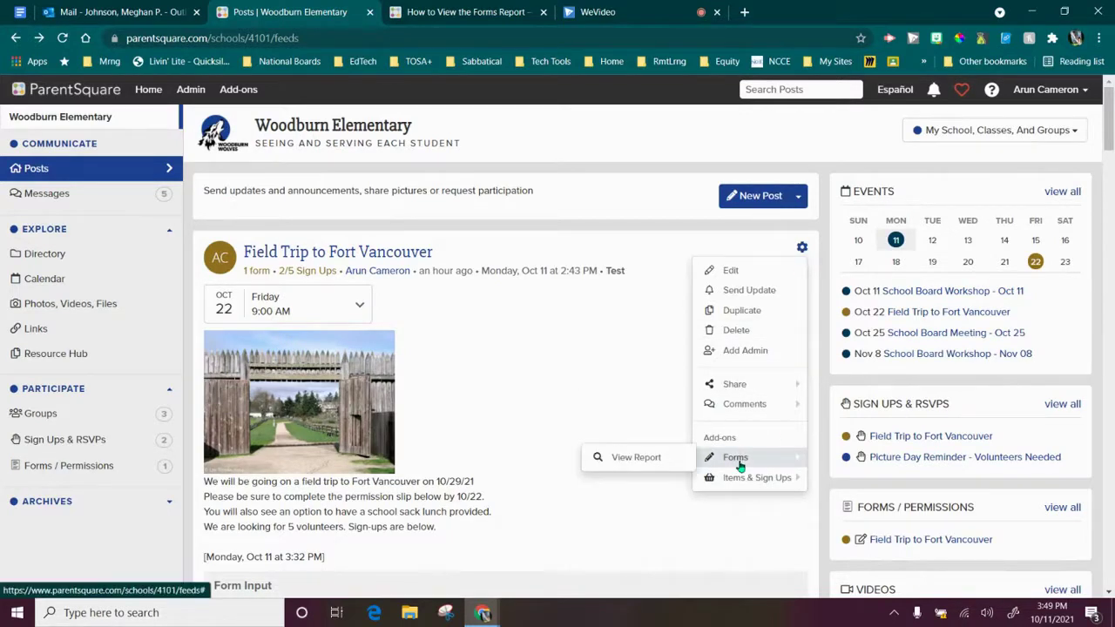
click(664, 459)
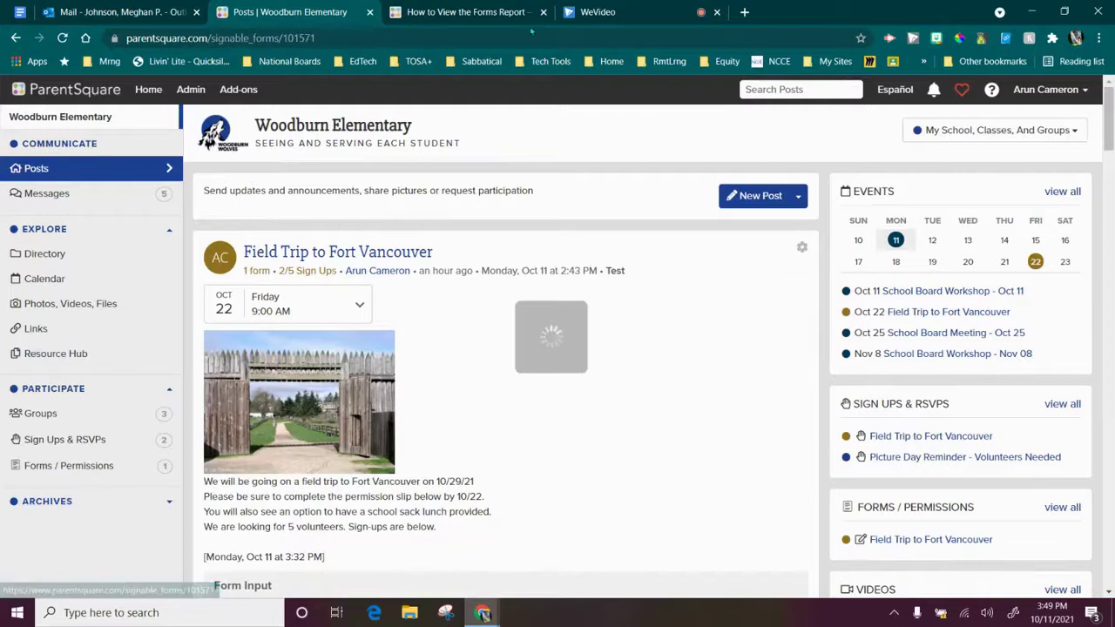
- Switch to the "How to View the Forms Report" help article and examine its Completed and Awaiting Reply examples
key(ctrl+Tab)
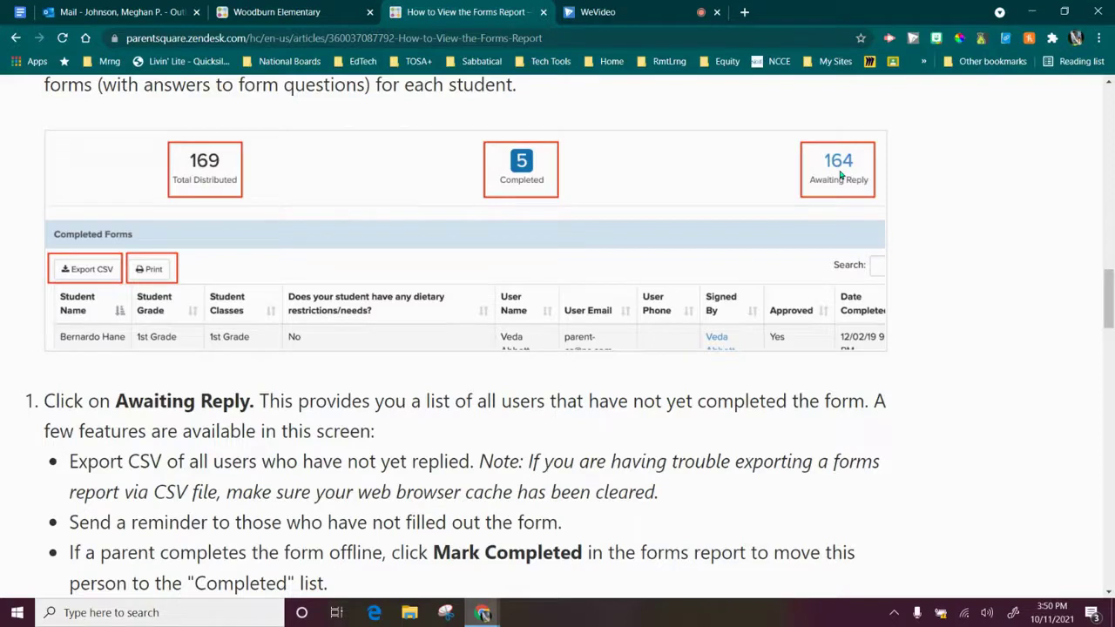
scroll(841, 175, down, 5)
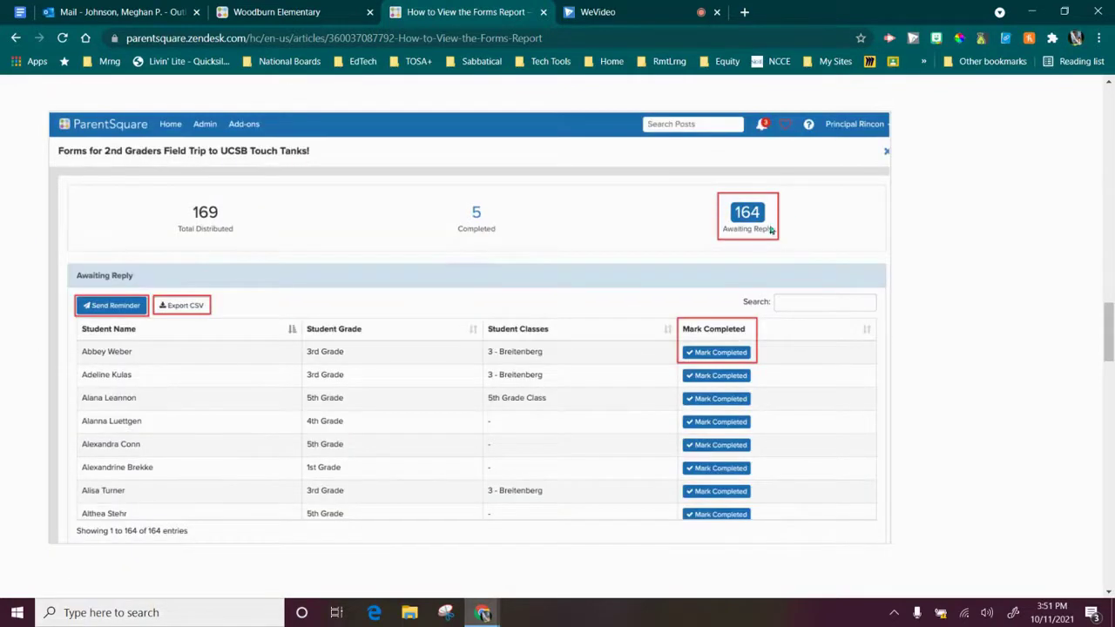